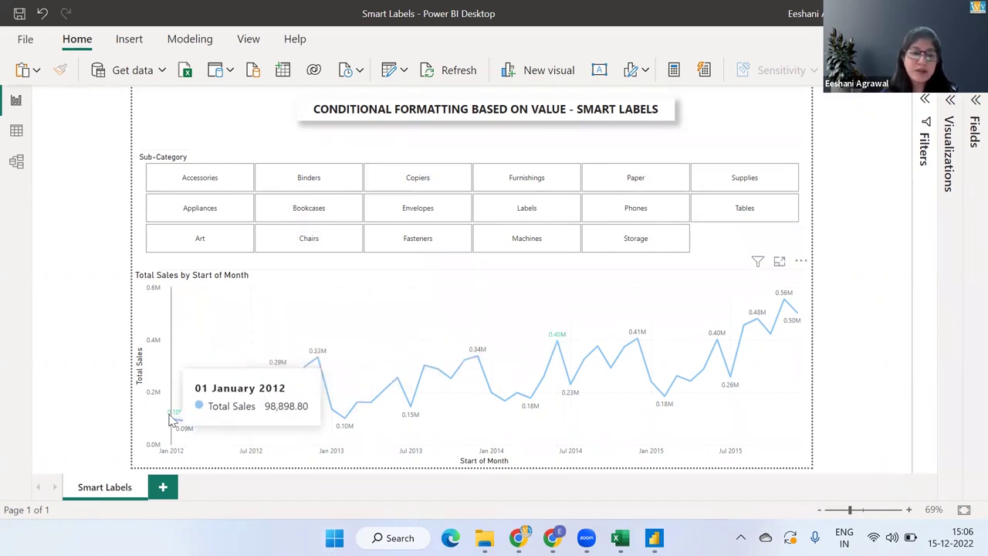
# Filter the Total Sales by Start of Month chart to the Bookcases sub-category
pyautogui.click(322, 217)
pyautogui.click(322, 216)
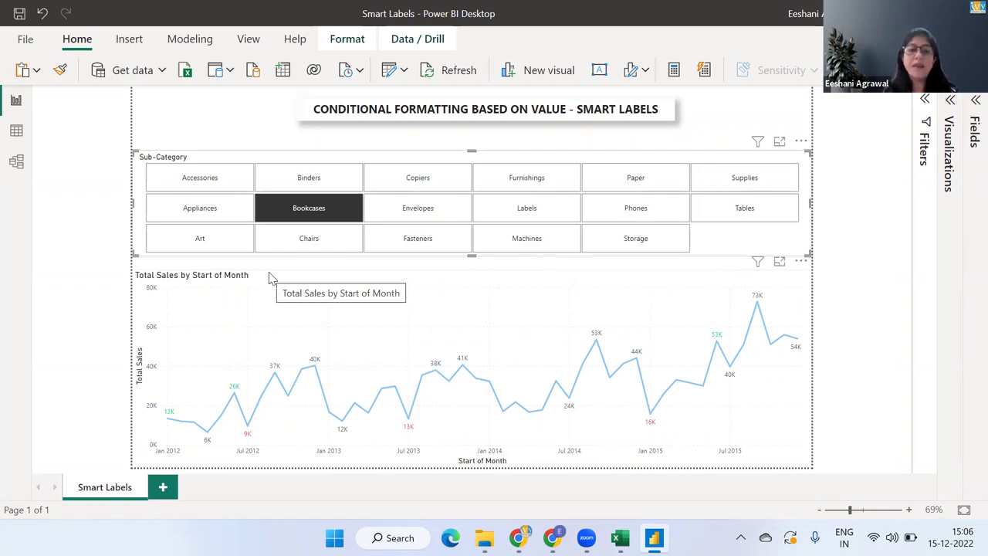
pyautogui.moveTo(237, 395)
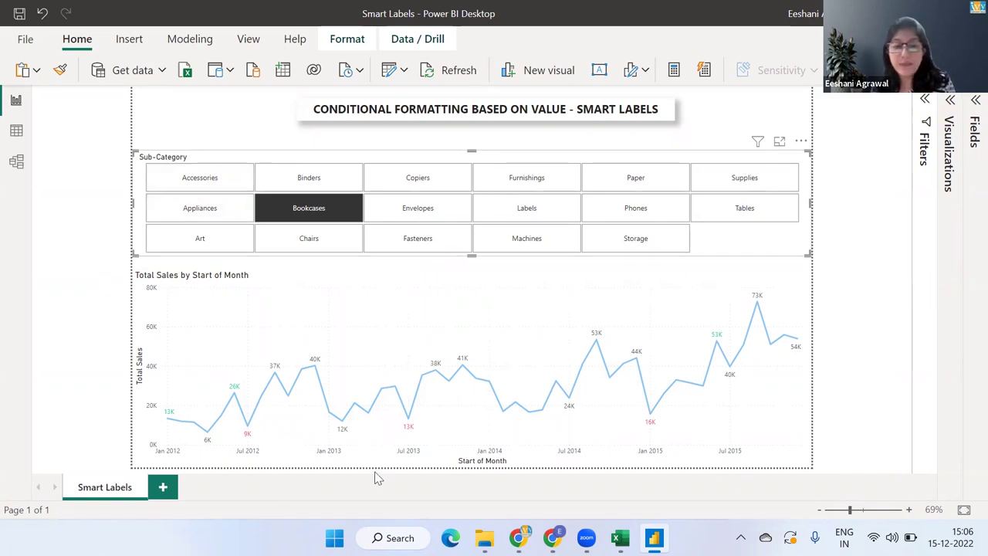
# Add a new report page and expand the Global Superstore- Orders table to list its fields
pyautogui.click(163, 487)
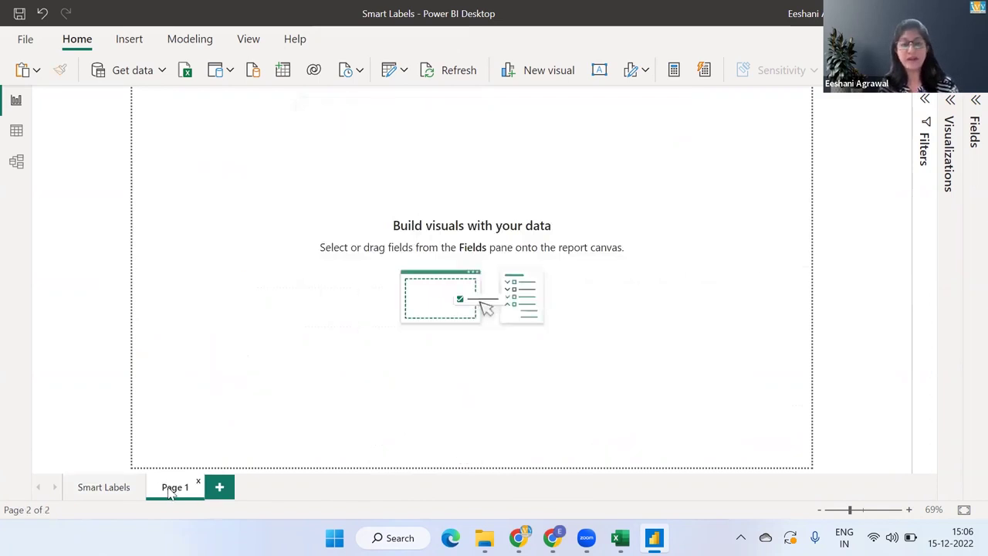
pyautogui.click(974, 116)
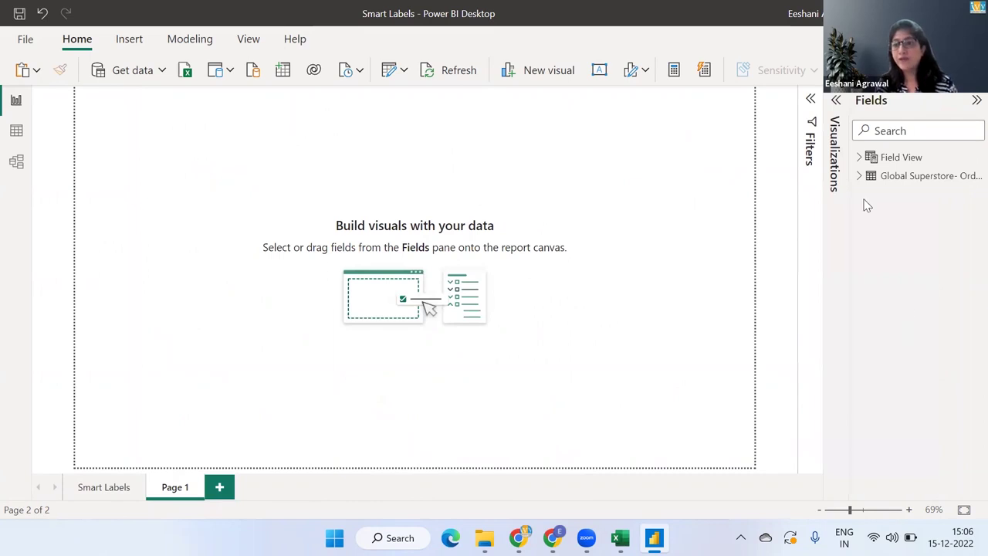
pyautogui.click(859, 176)
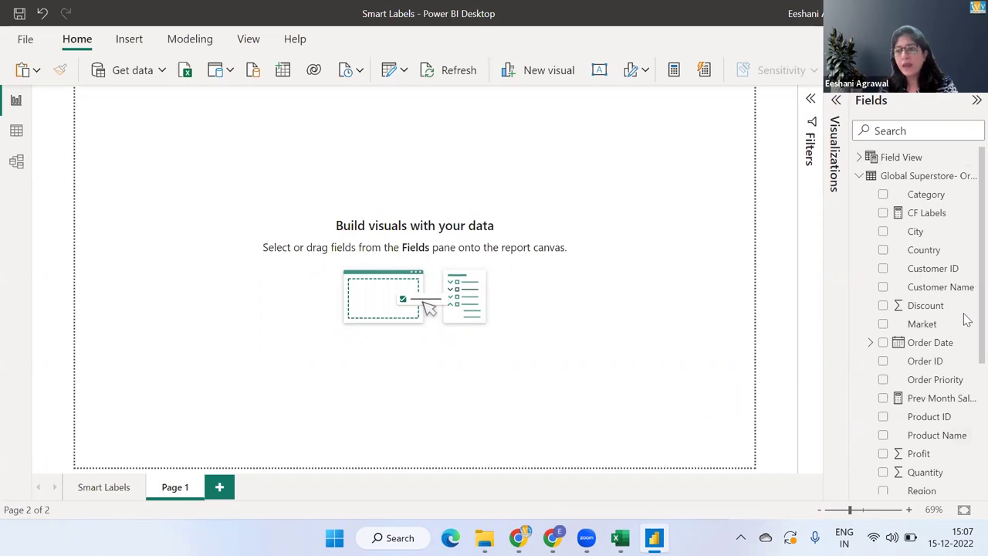
# Examine the formulas of the Total Sales measure, the Start of Month column and the Prev Month Sales measure
pyautogui.scroll(-4, 966, 318)
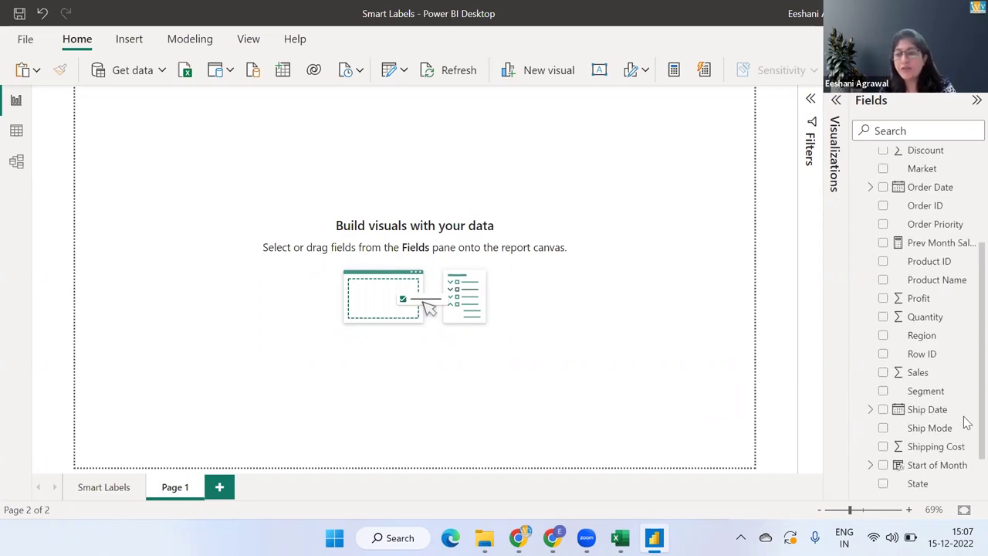
pyautogui.click(931, 467)
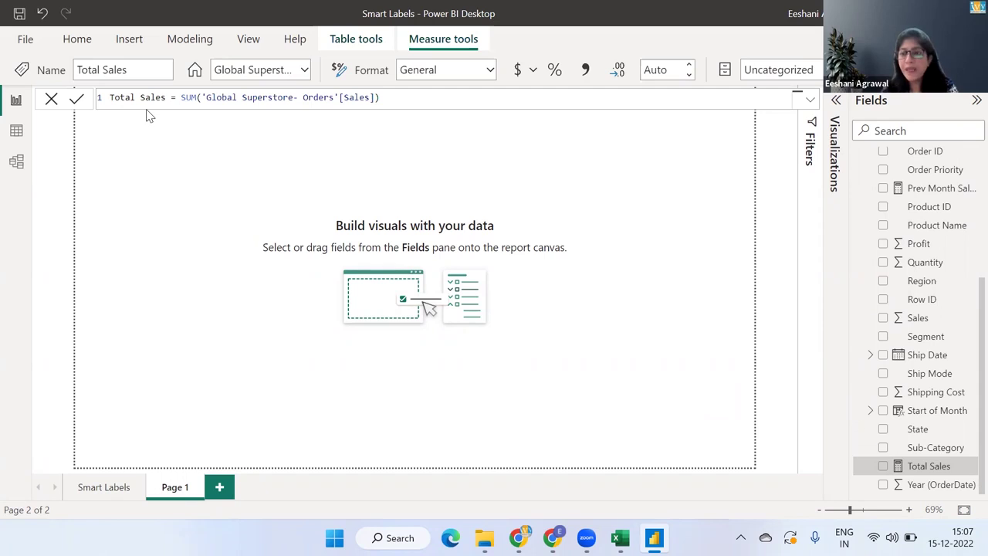
pyautogui.click(922, 416)
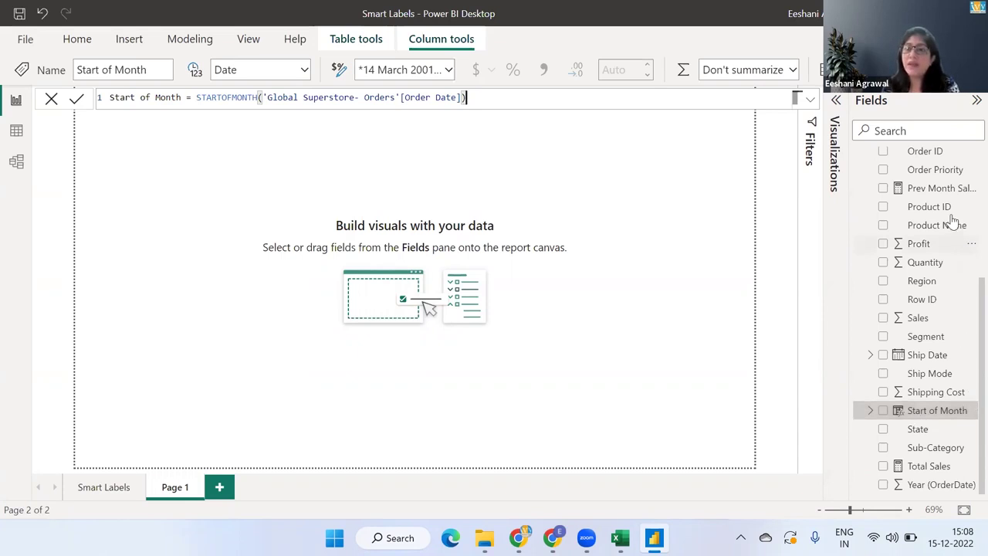
pyautogui.click(924, 190)
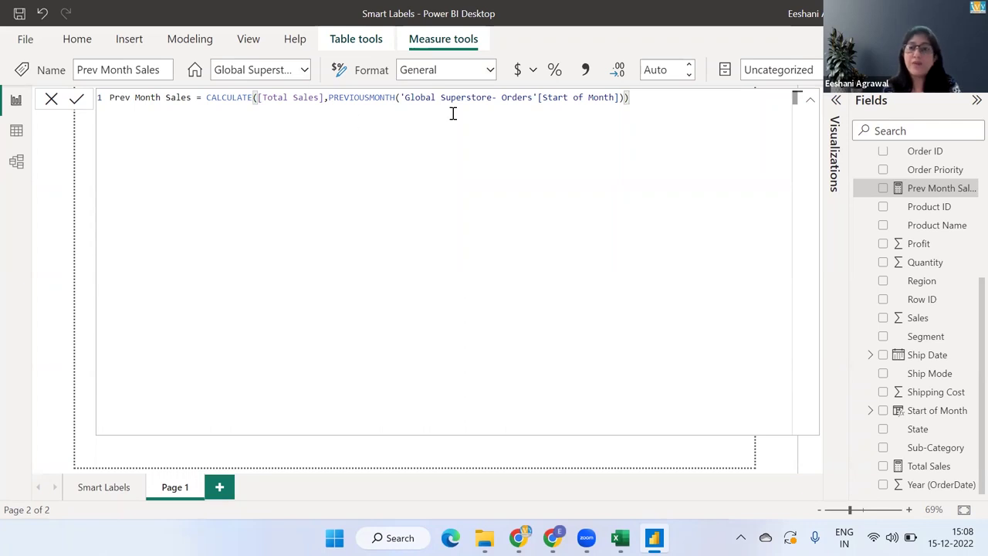
pyautogui.click(810, 101)
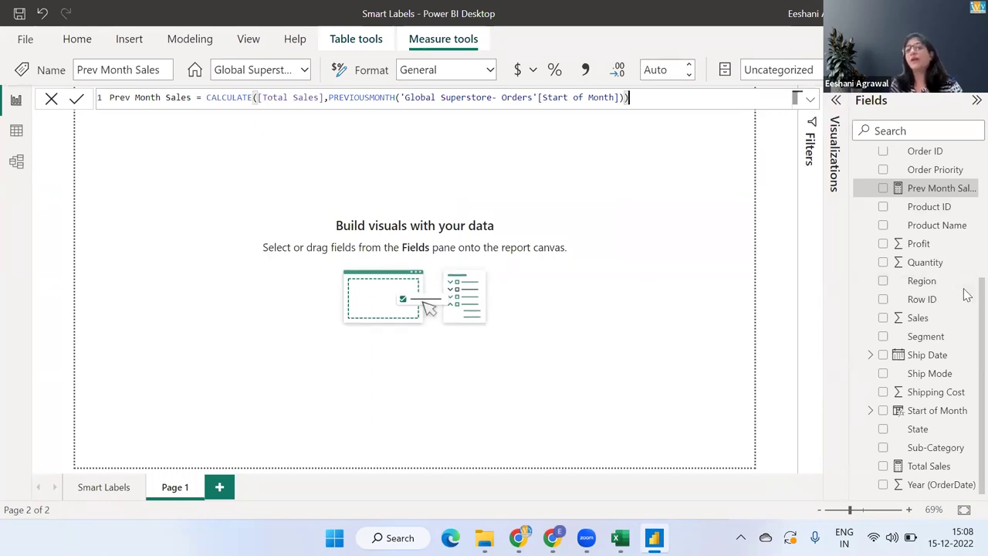
# Open the CF Labels measure and examine its name and the Result variable in the formula
pyautogui.scroll(5, 967, 293)
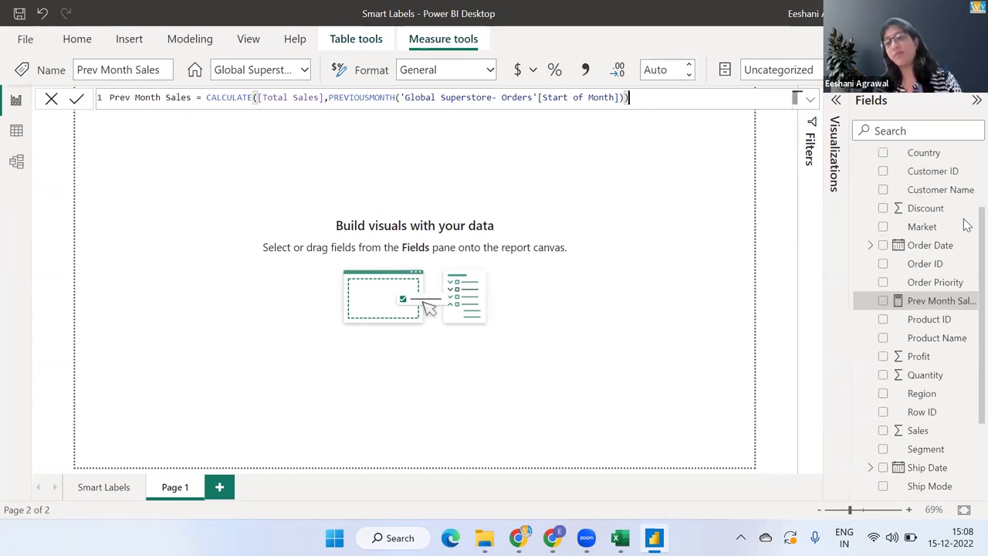
pyautogui.scroll(2, 965, 185)
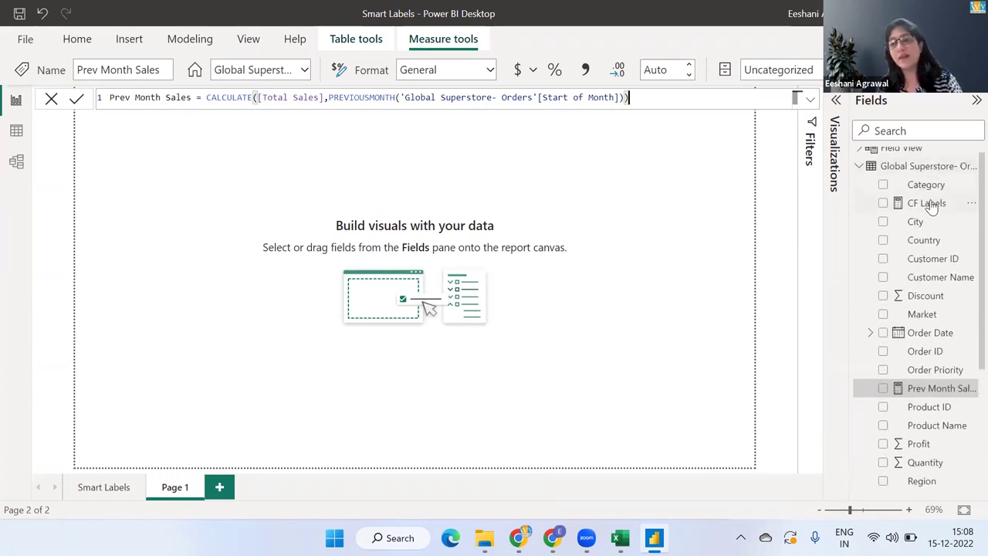
pyautogui.click(930, 205)
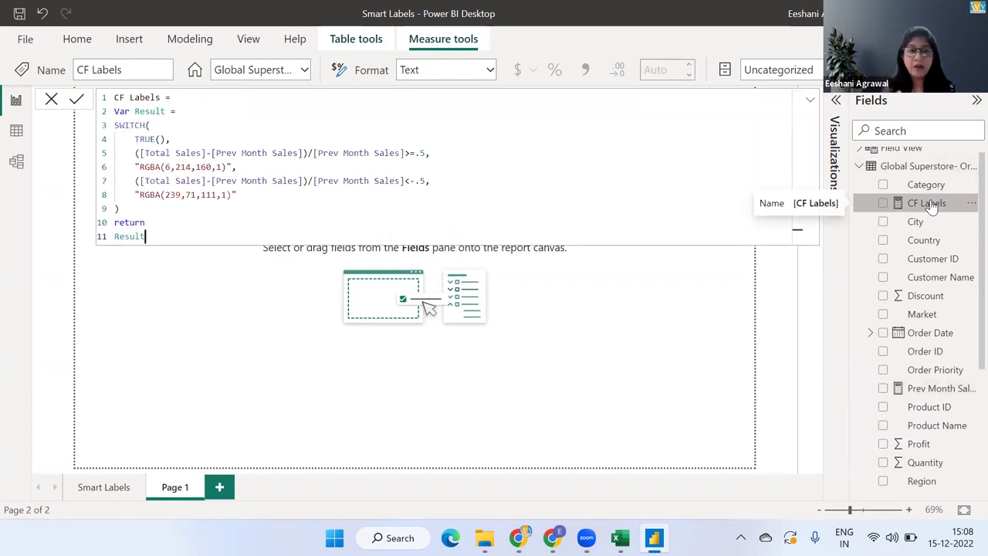
pyautogui.press('Up')
pyautogui.press('Up')
pyautogui.press('Up')
pyautogui.press('Up')
pyautogui.press('Up')
pyautogui.press('Up')
pyautogui.press('Up')
pyautogui.press('Up')
pyautogui.press('Up')
pyautogui.press('Up')
pyautogui.press('Up')
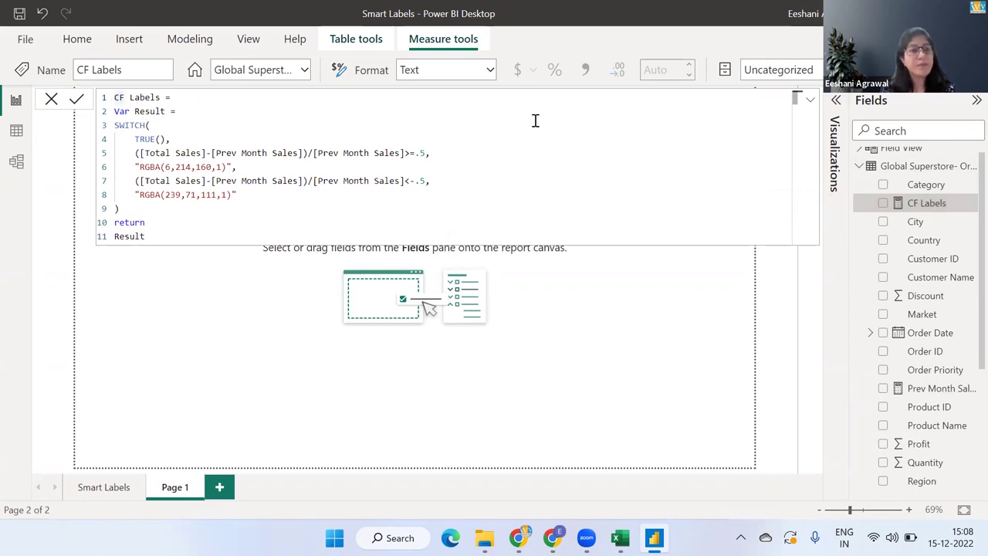
pyautogui.press('Right')
pyautogui.press('Right')
pyautogui.press('Right')
pyautogui.press('Right')
pyautogui.press('Right')
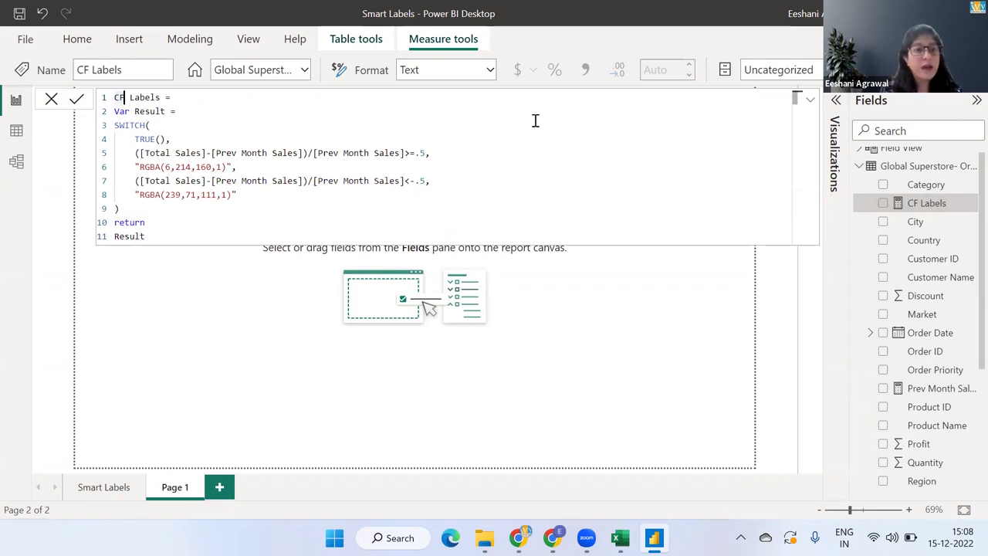
pyautogui.press('Right')
pyautogui.press('Right')
pyautogui.press('Right')
pyautogui.press('Right')
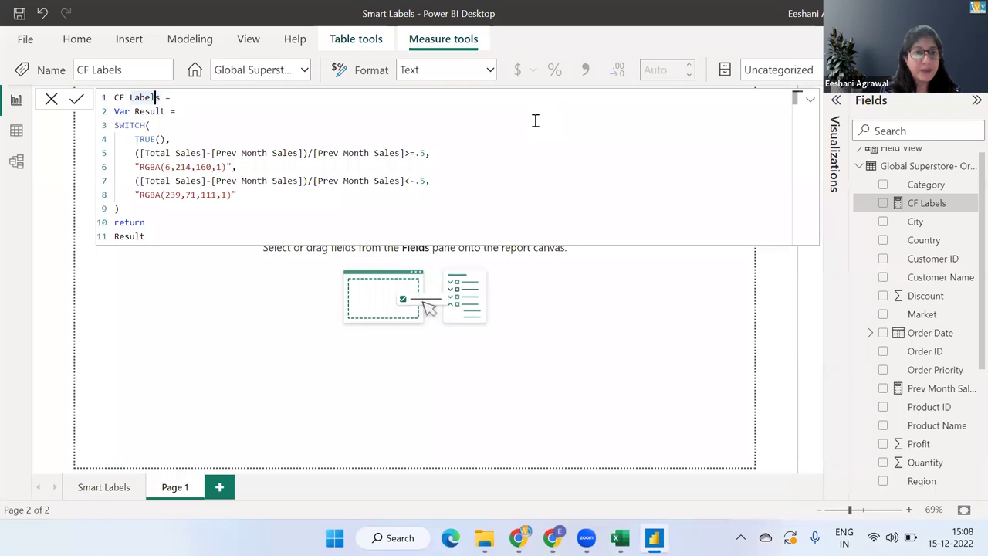
pyautogui.press('Down')
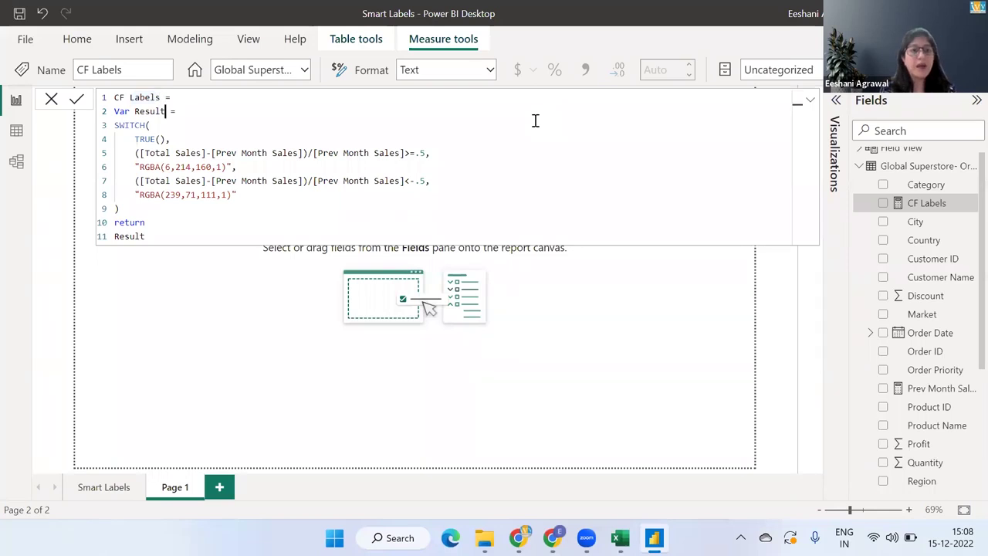
pyautogui.press('Left')
pyautogui.press('Left')
pyautogui.press('Left')
pyautogui.press('Left')
pyautogui.press('Left')
pyautogui.press('Left')
pyautogui.press('Right')
pyautogui.press('Right')
pyautogui.press('Right')
pyautogui.press('Right')
pyautogui.press('Right')
pyautogui.press('Right')
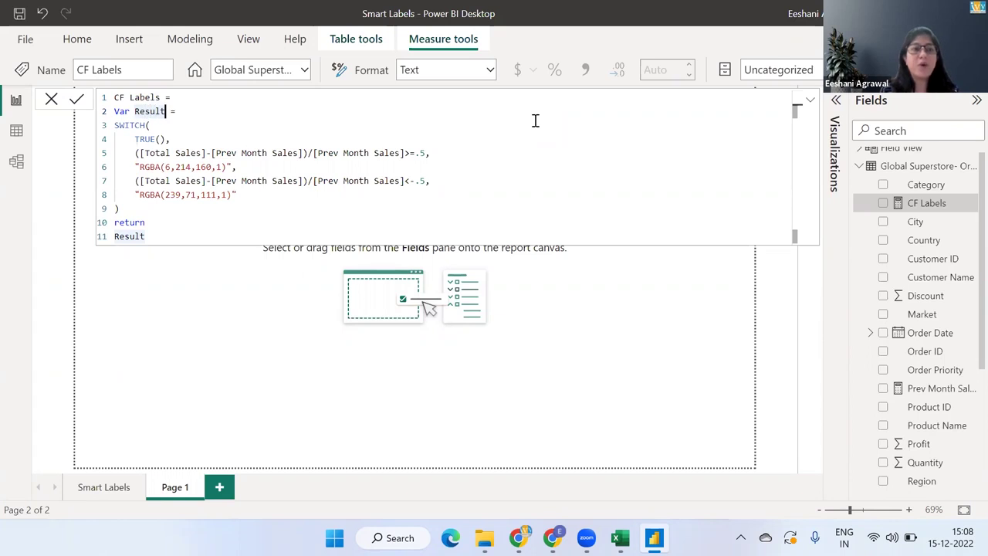
# Examine the SWITCH conditions and RGBA colours in the CF Labels formula, and collapse the formula display
pyautogui.press('Down')
pyautogui.press('Left')
pyautogui.press('Left')
pyautogui.press('Left')
pyautogui.press('Left')
pyautogui.press('Left')
pyautogui.press('Left')
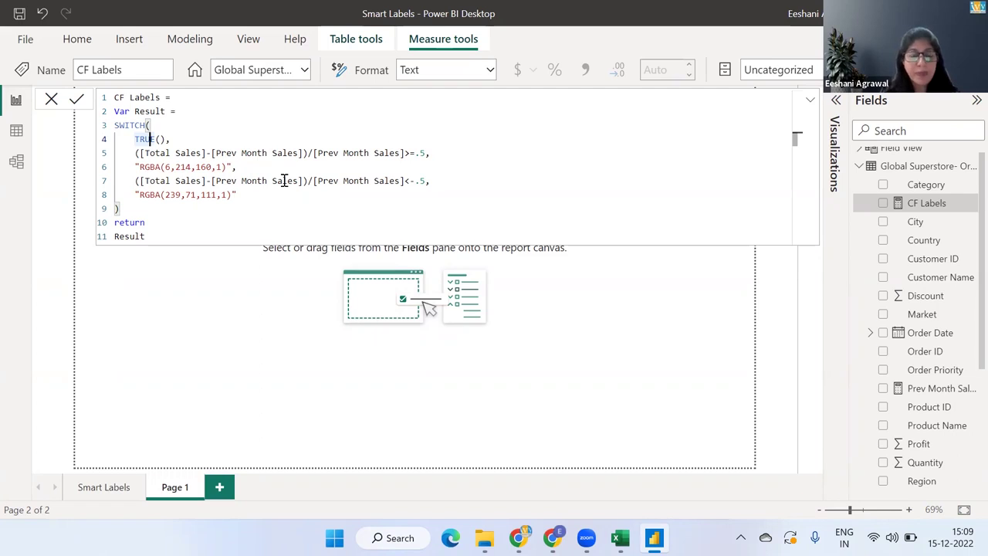
pyautogui.click(135, 181)
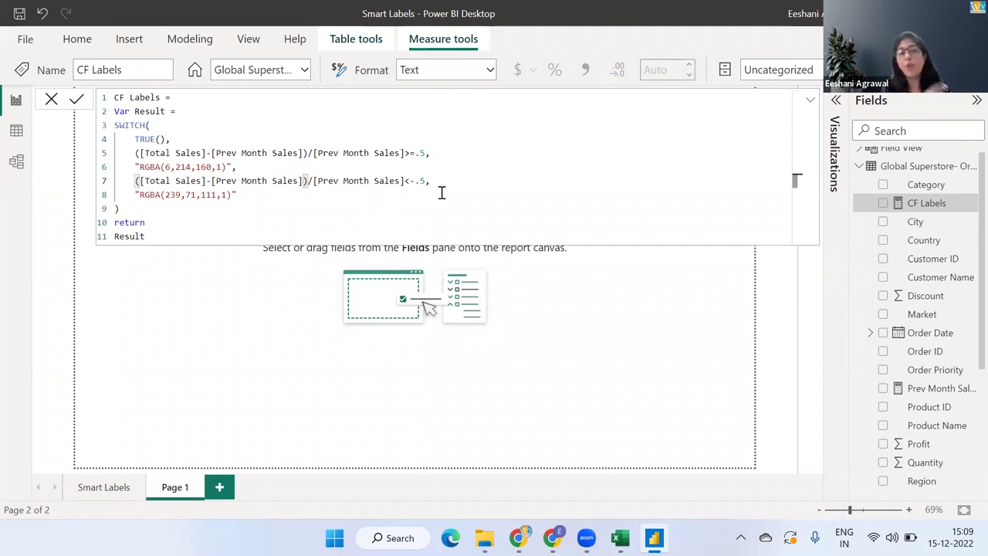
pyautogui.click(135, 182)
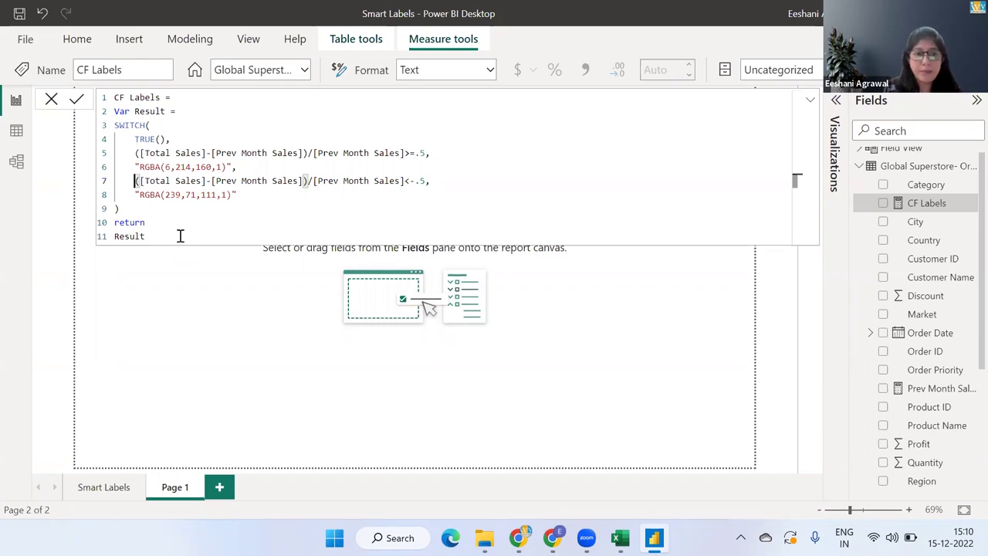
pyautogui.click(809, 103)
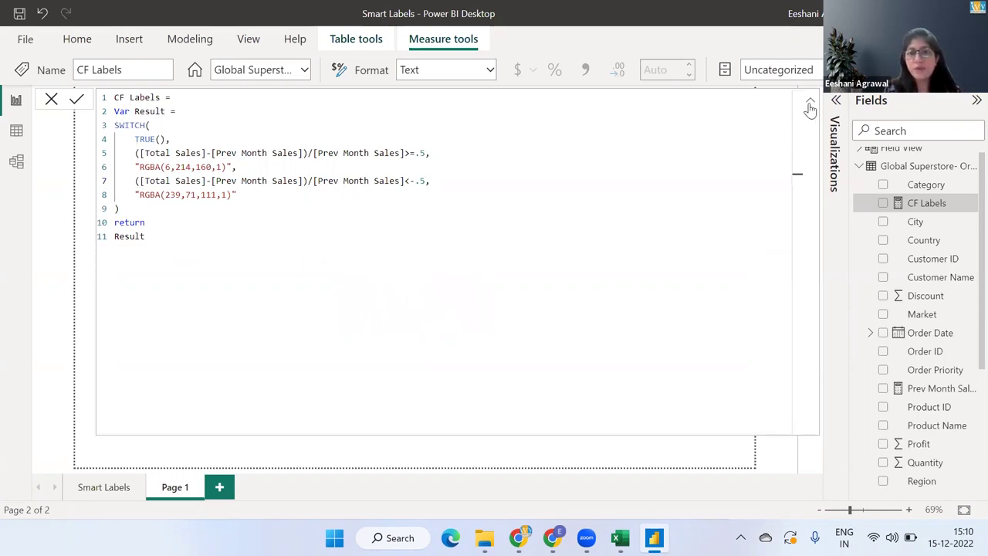
pyautogui.click(809, 105)
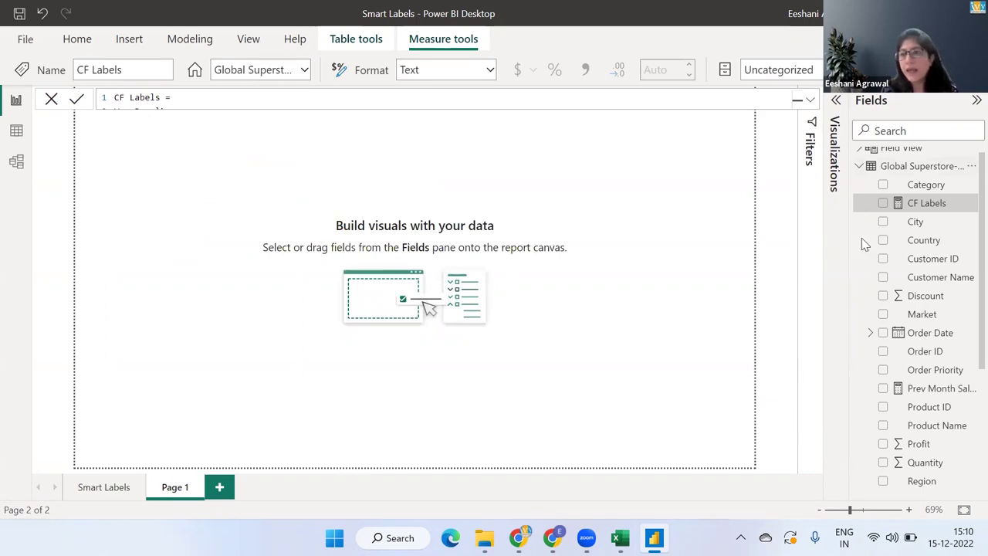
# Insert a line chart with Start of Month on the X-axis and Total Sales on the Y-axis
pyautogui.click(833, 150)
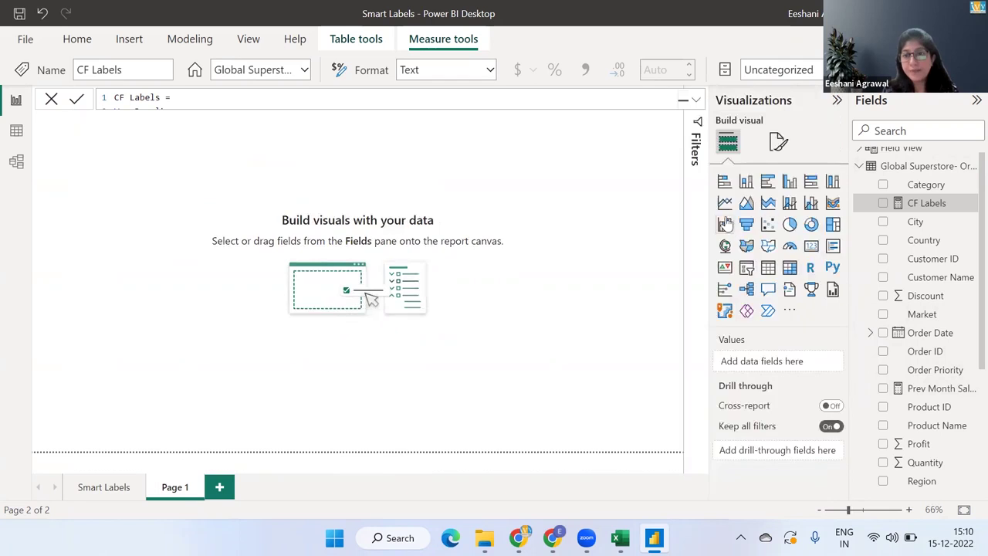
pyautogui.click(724, 203)
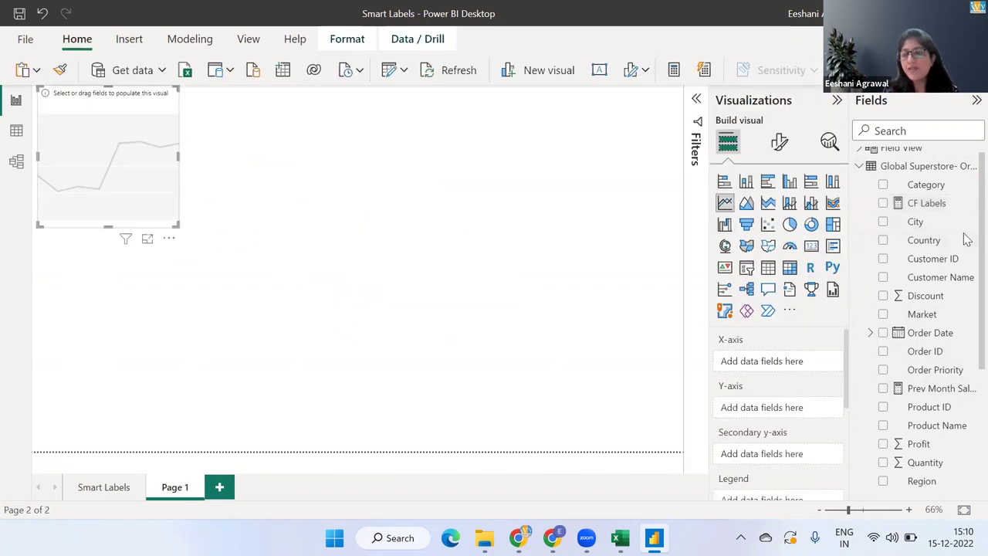
pyautogui.scroll(-5, 964, 286)
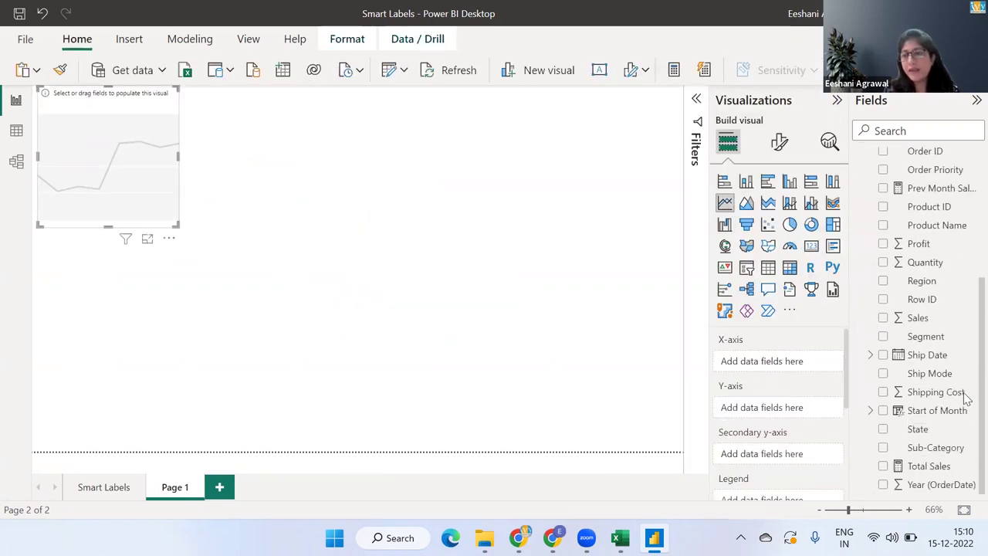
pyautogui.click(883, 410)
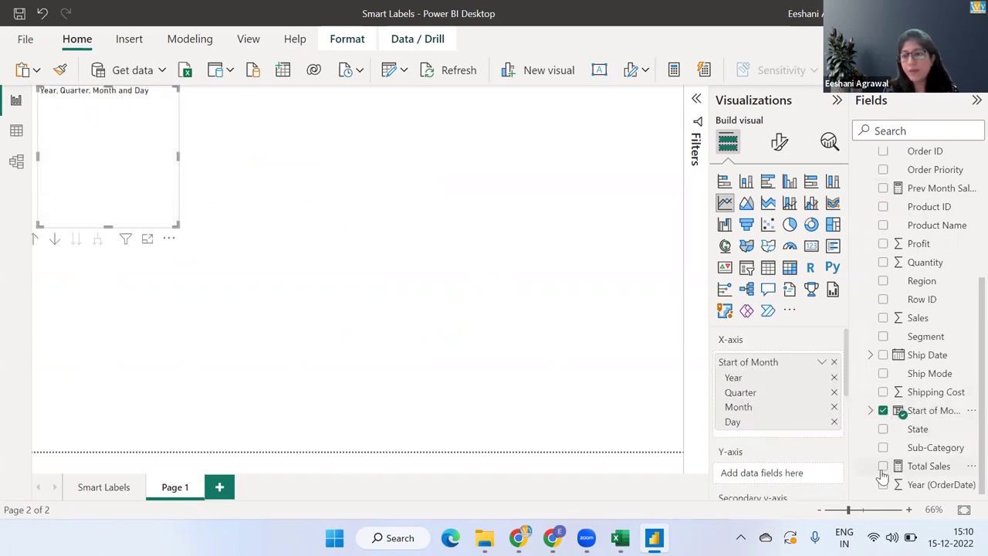
# Enlarge the line chart to about page width lower on the page, and use plain Start of Month instead of Date Hierarchy on its X-axis
pyautogui.moveTo(176, 233); pyautogui.dragTo(671, 313)
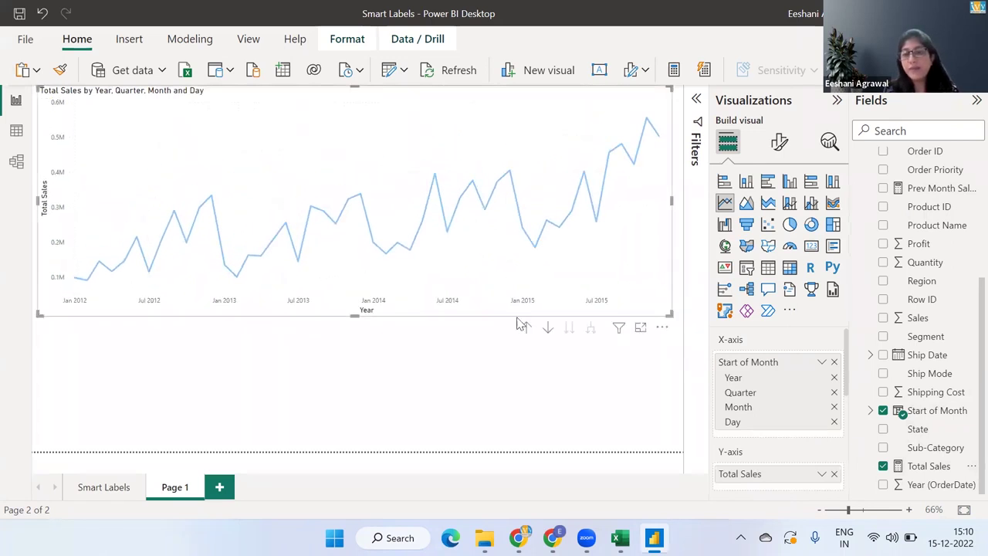
pyautogui.moveTo(369, 110); pyautogui.dragTo(374, 193)
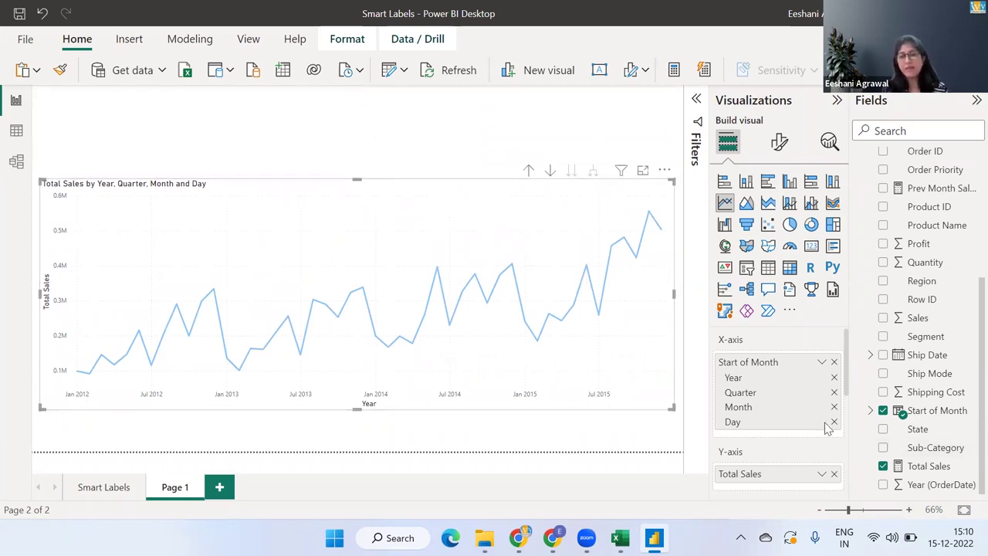
pyautogui.click(822, 362)
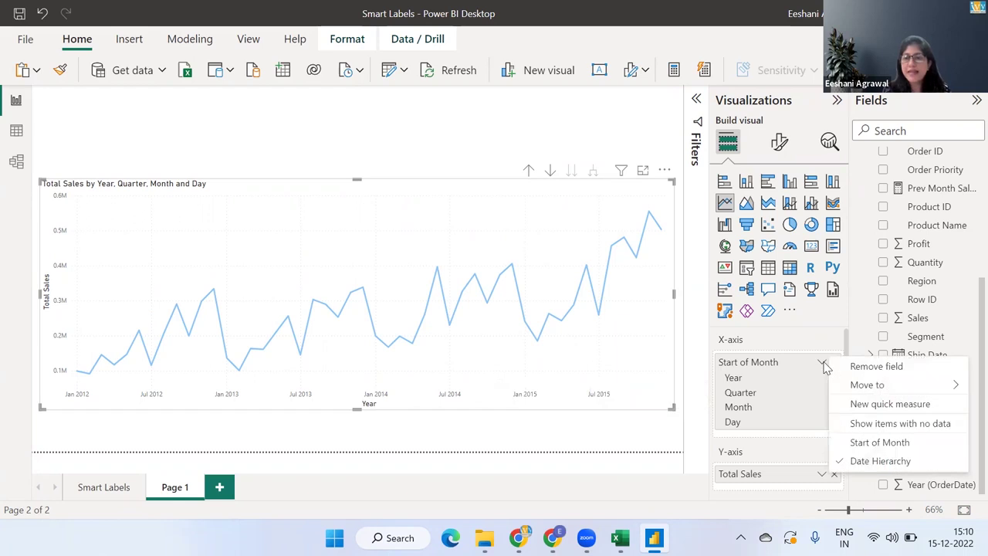
pyautogui.click(878, 442)
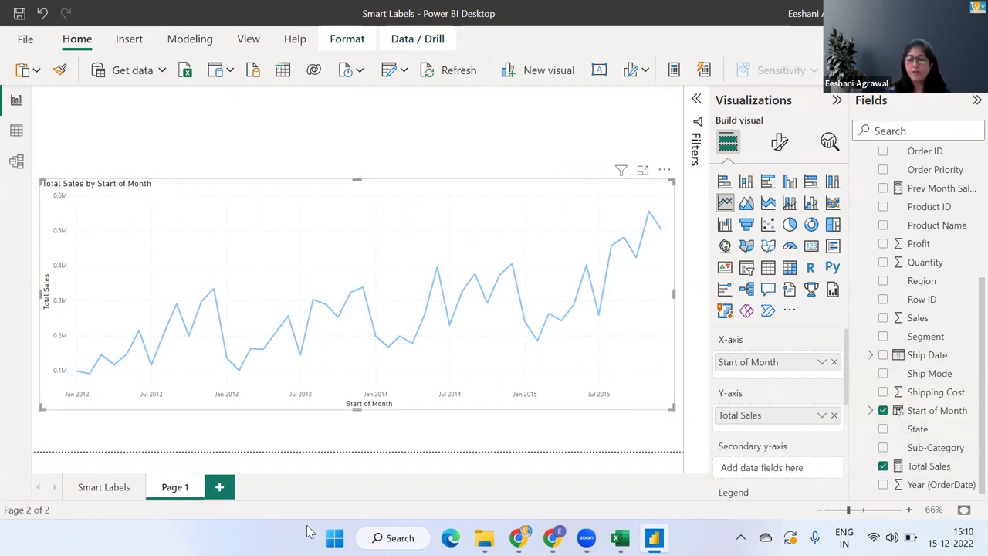
# Turn on data labels for the line chart and expand their formatting options
pyautogui.click(778, 142)
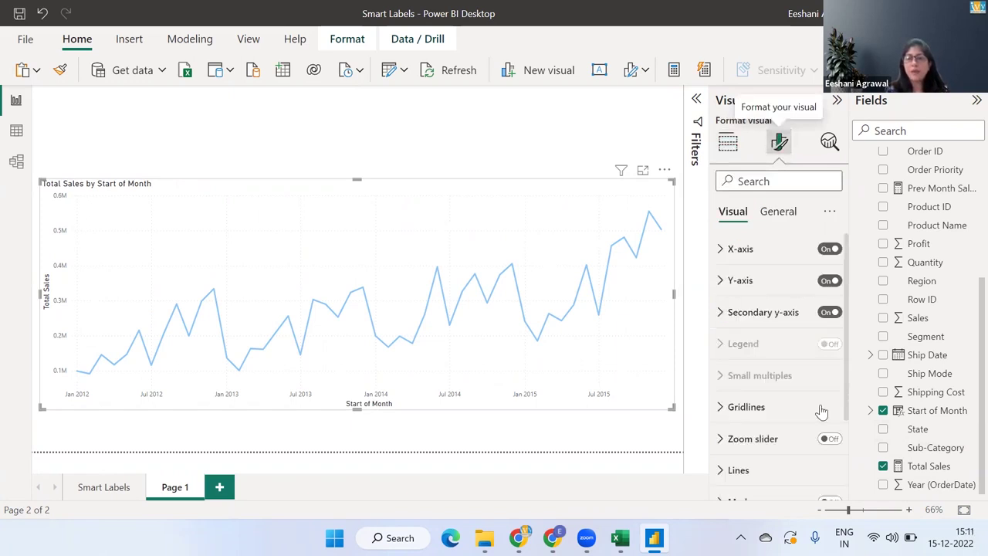
pyautogui.scroll(-3, 847, 350)
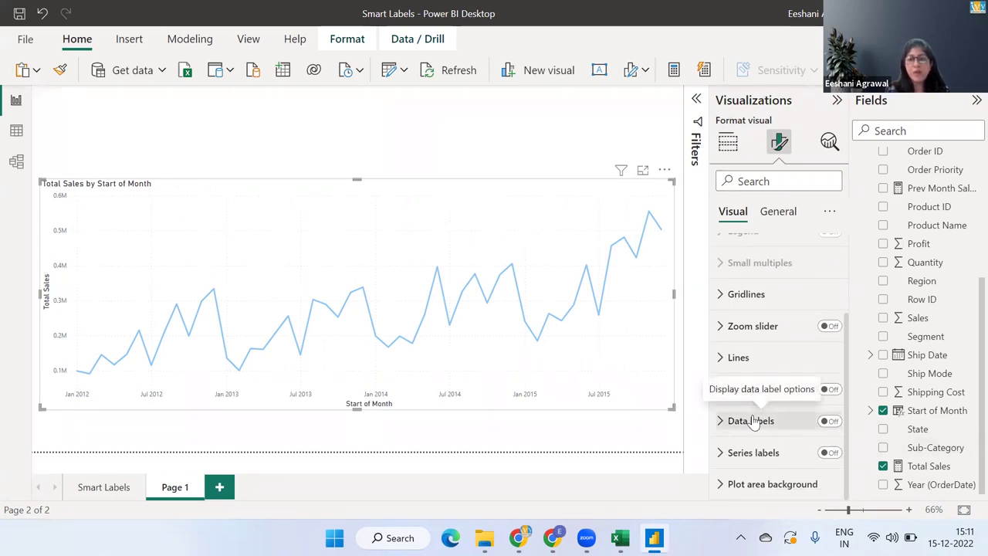
pyautogui.click(830, 422)
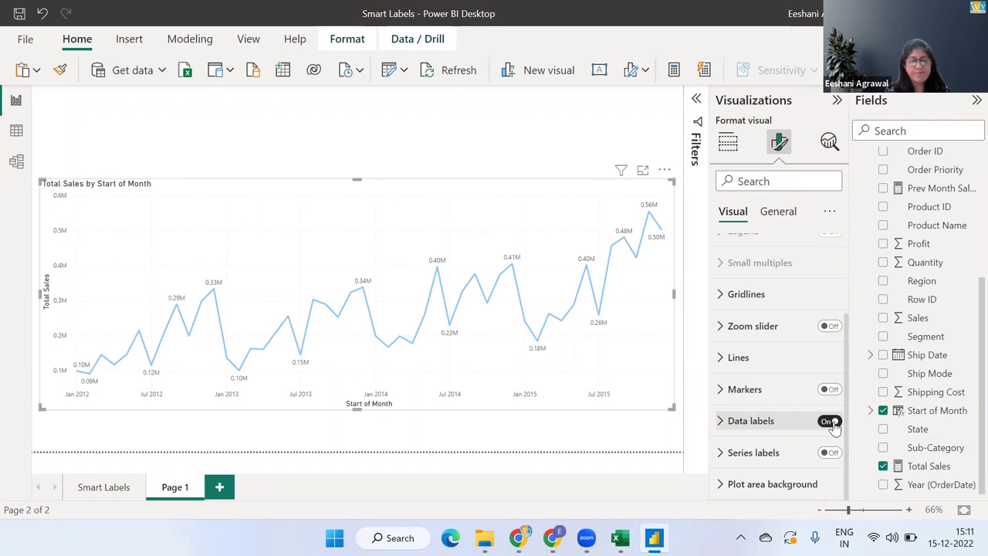
pyautogui.click(721, 423)
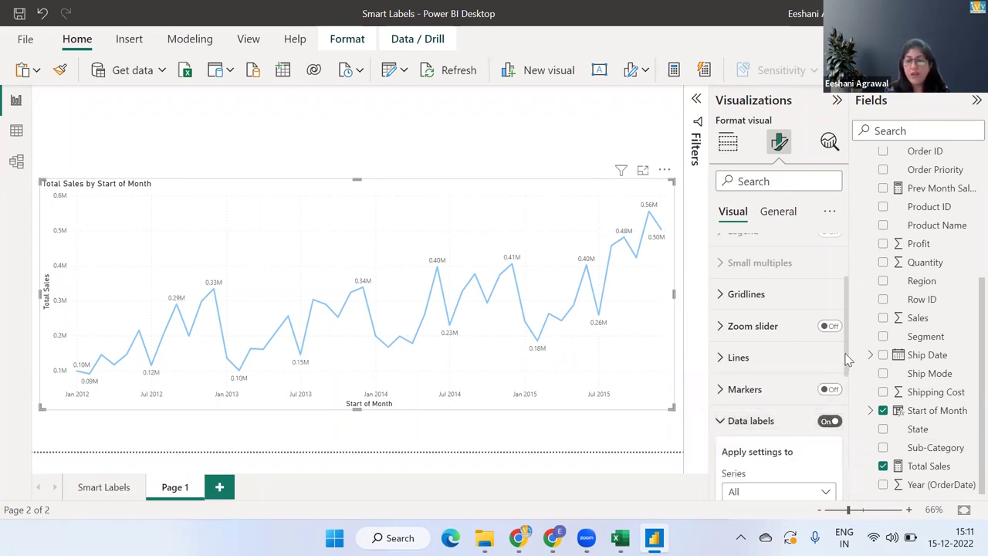
# Expand the Values formatting options of the line chart's data labels
pyautogui.moveTo(848, 359); pyautogui.dragTo(848, 479)
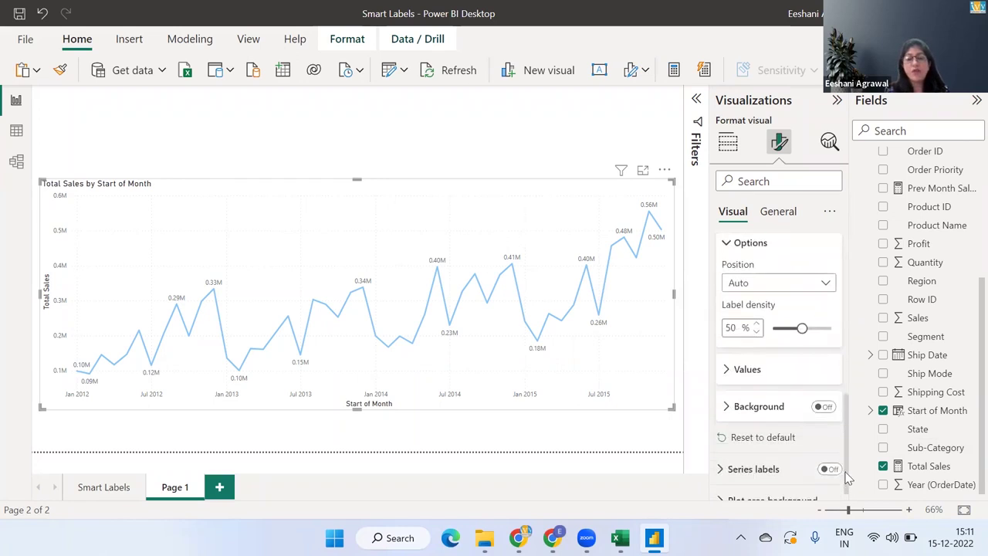
pyautogui.click(730, 370)
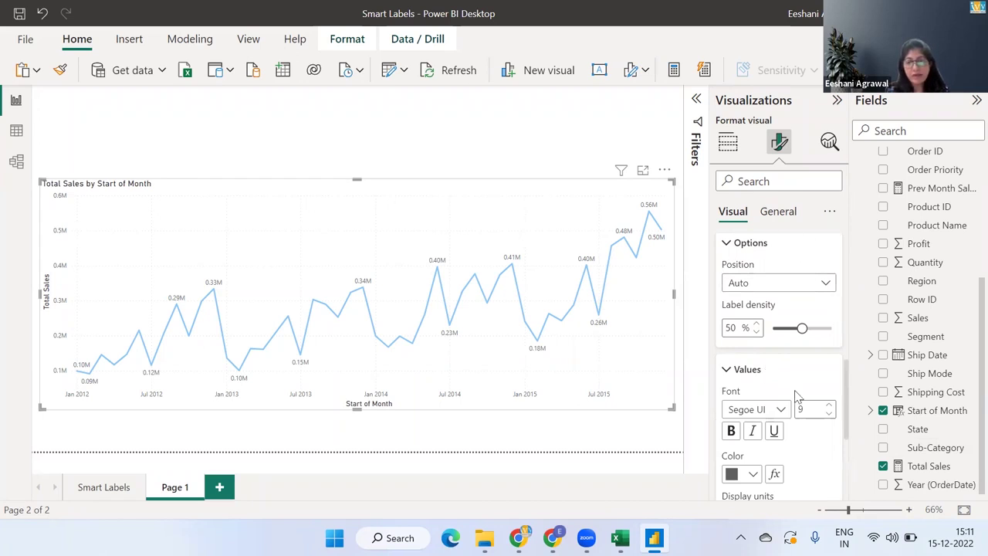
# Try a light blue colour for the data label values, and set them back to dark grey
pyautogui.click(753, 474)
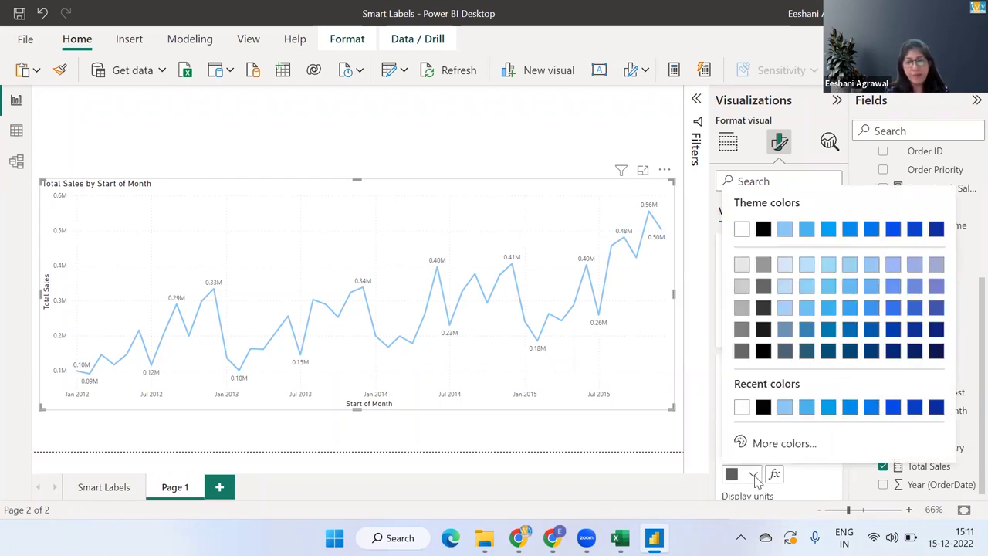
pyautogui.click(850, 266)
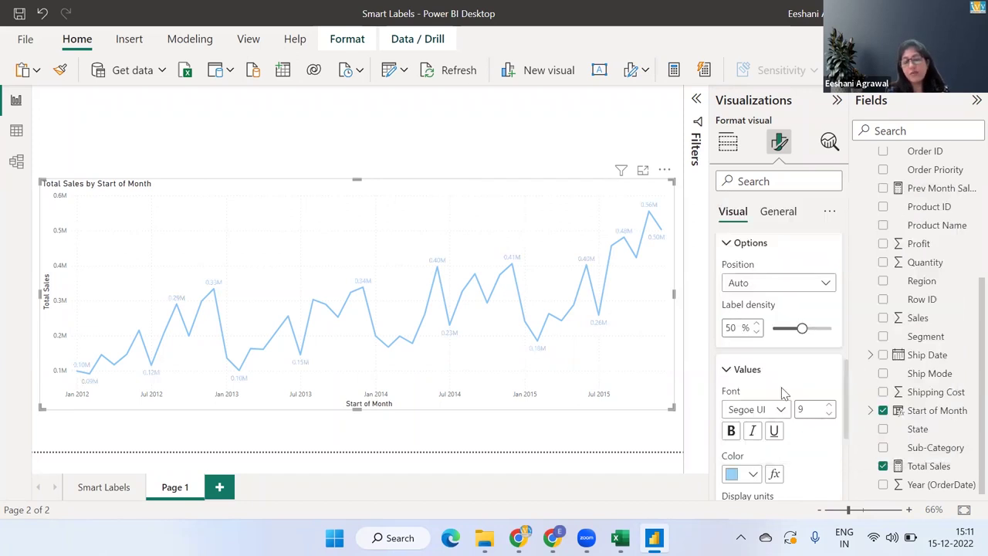
pyautogui.click(754, 476)
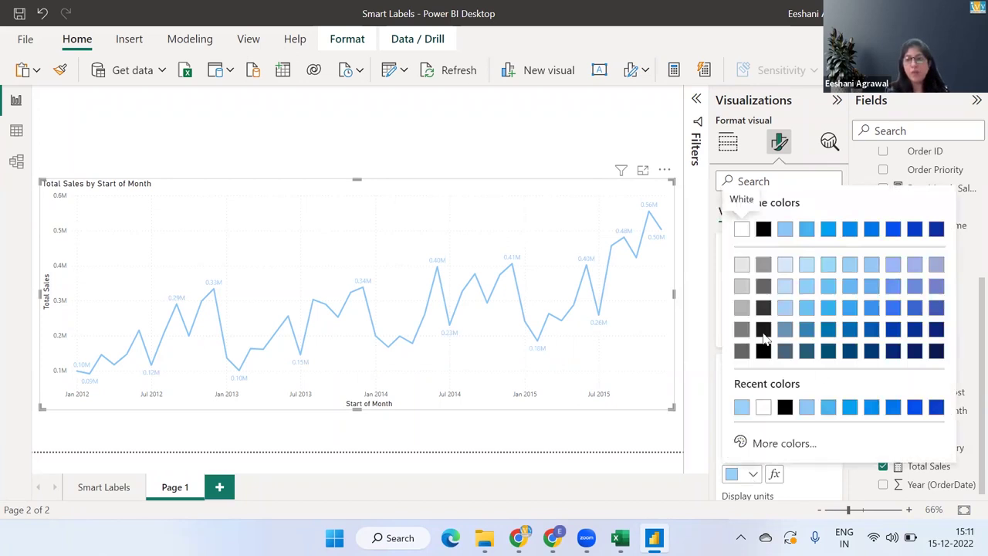
pyautogui.click(763, 292)
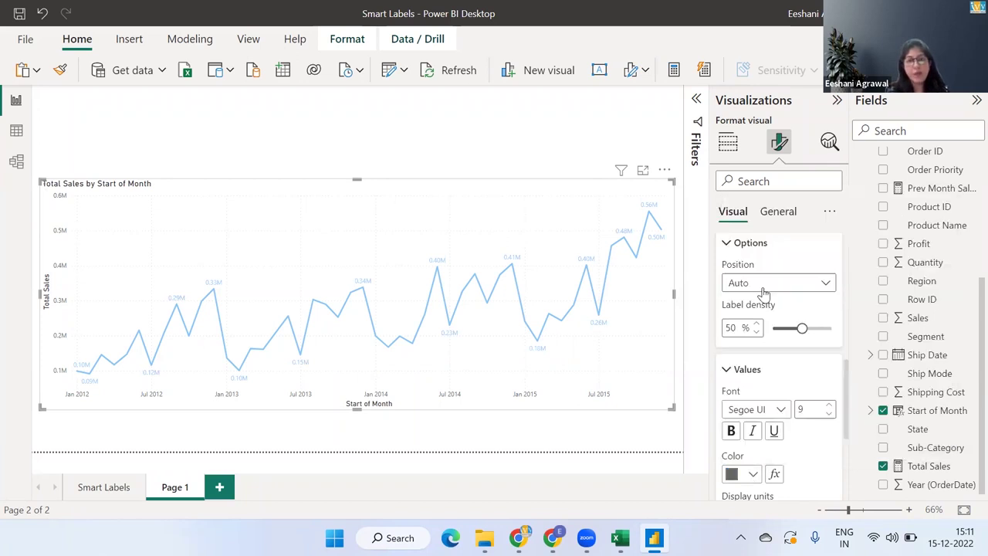
# Apply conditional colour to the data label values using the Field value format style based on the CF Labels measure
pyautogui.click(774, 477)
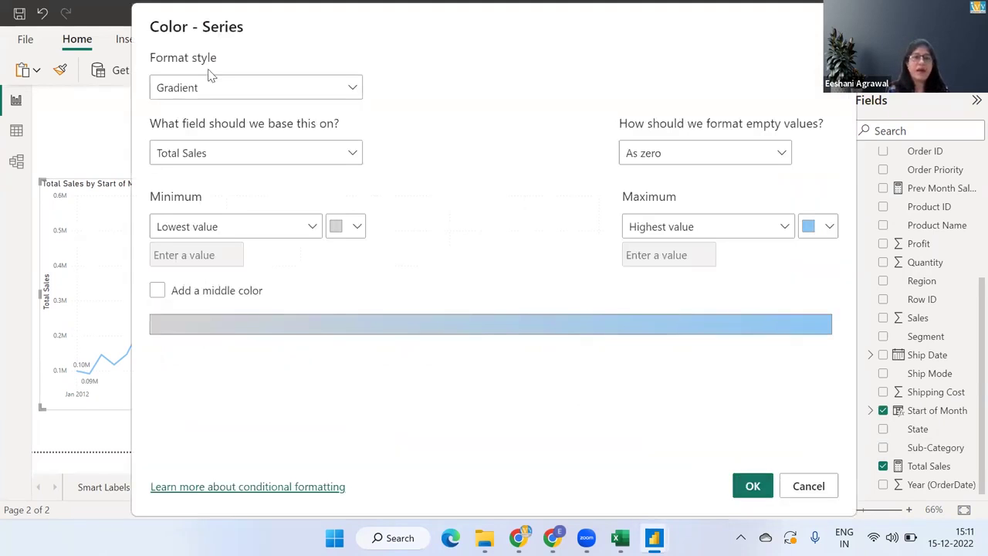
pyautogui.click(198, 95)
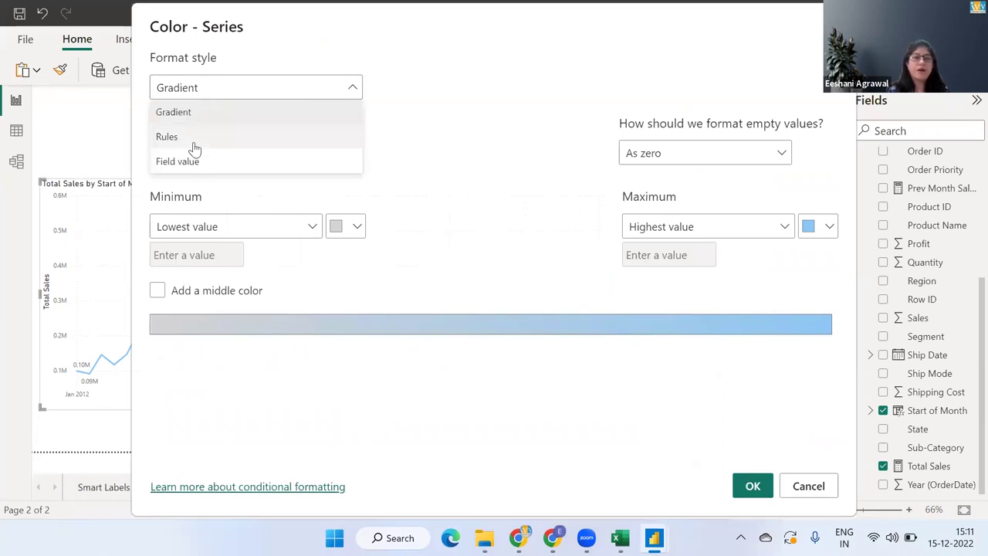
pyautogui.click(195, 164)
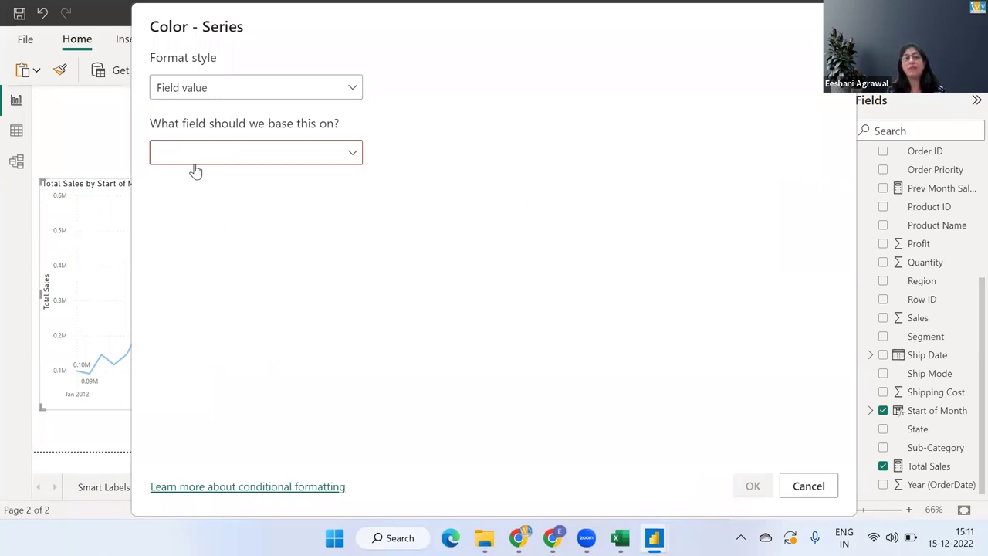
pyautogui.click(193, 158)
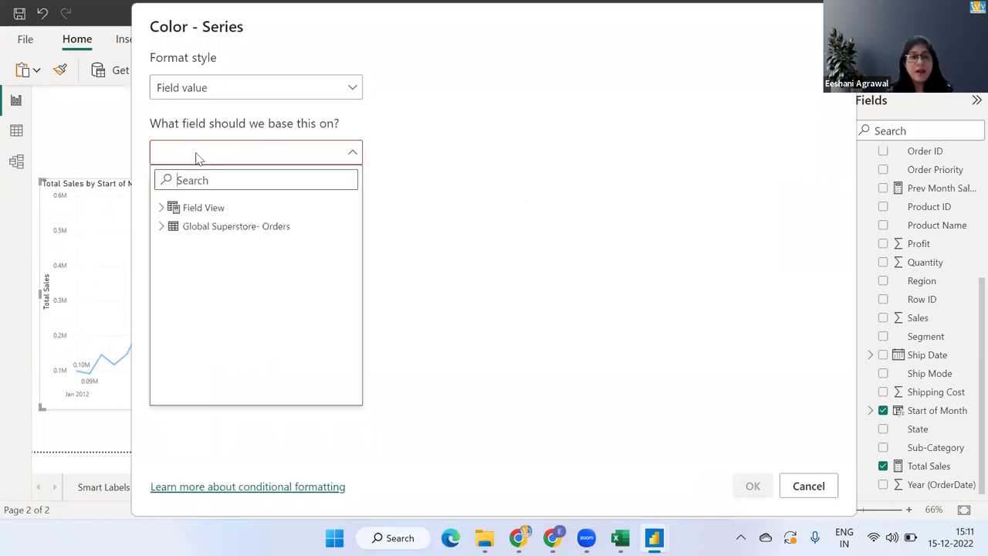
pyautogui.click(163, 226)
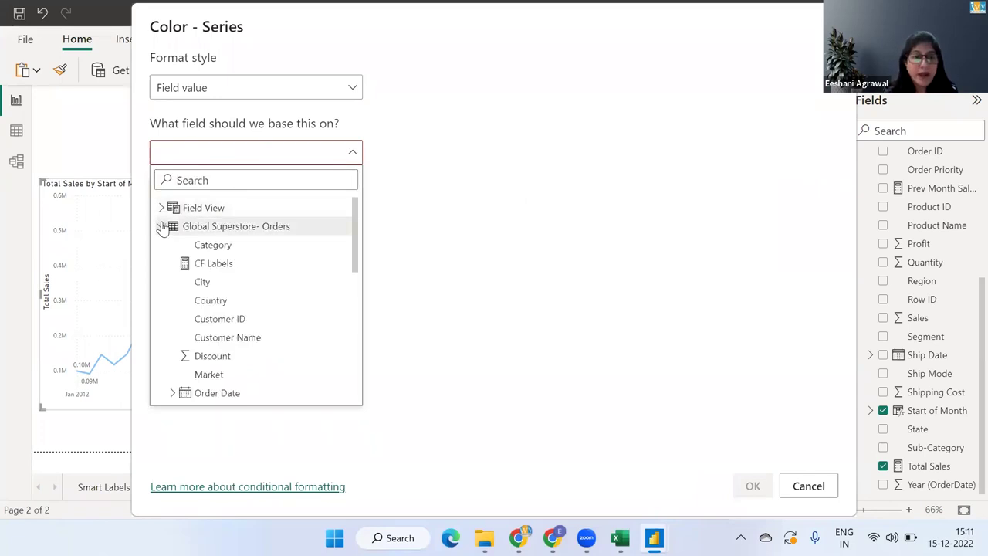
pyautogui.click(214, 263)
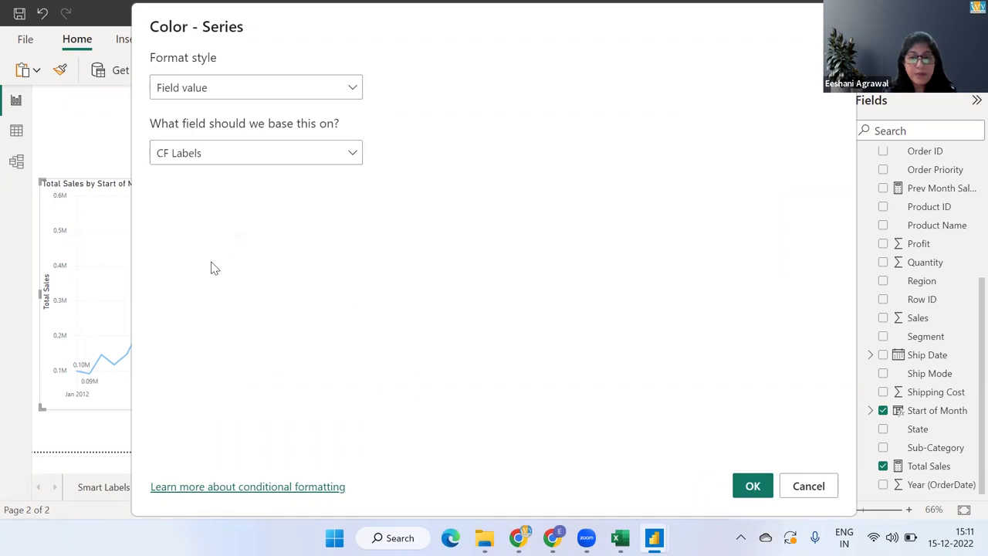
pyautogui.click(751, 487)
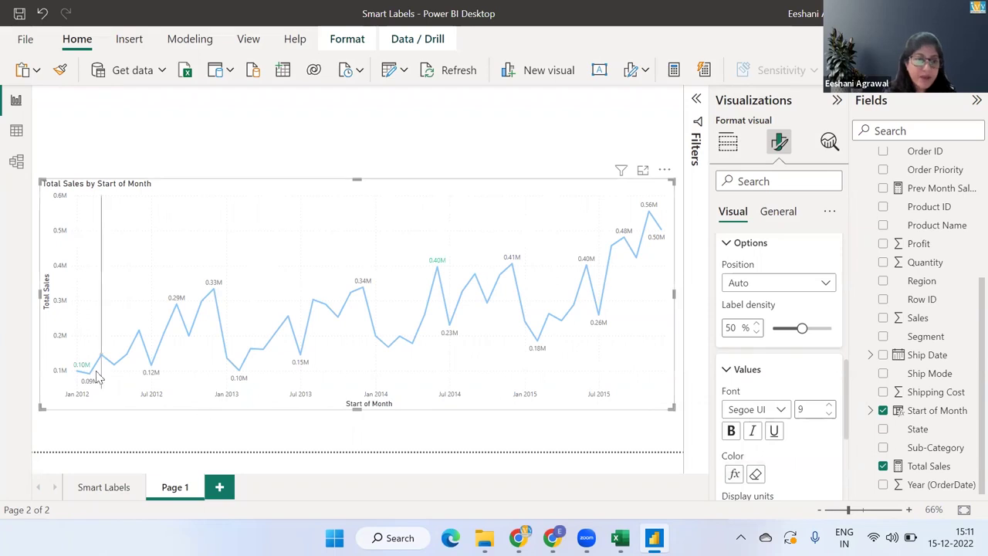
pyautogui.moveTo(87, 372)
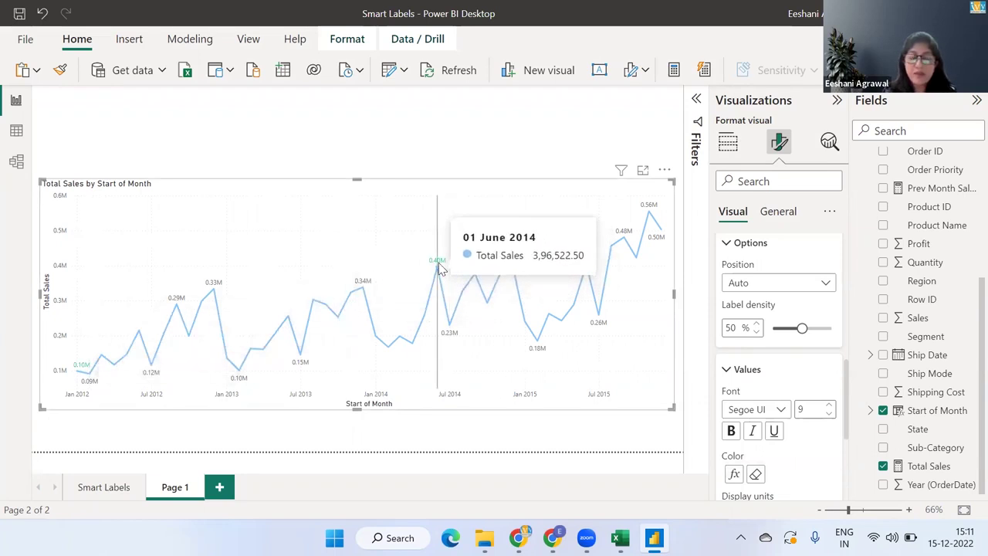
# Insert a separate slicer on the page with the Region field
pyautogui.click(388, 143)
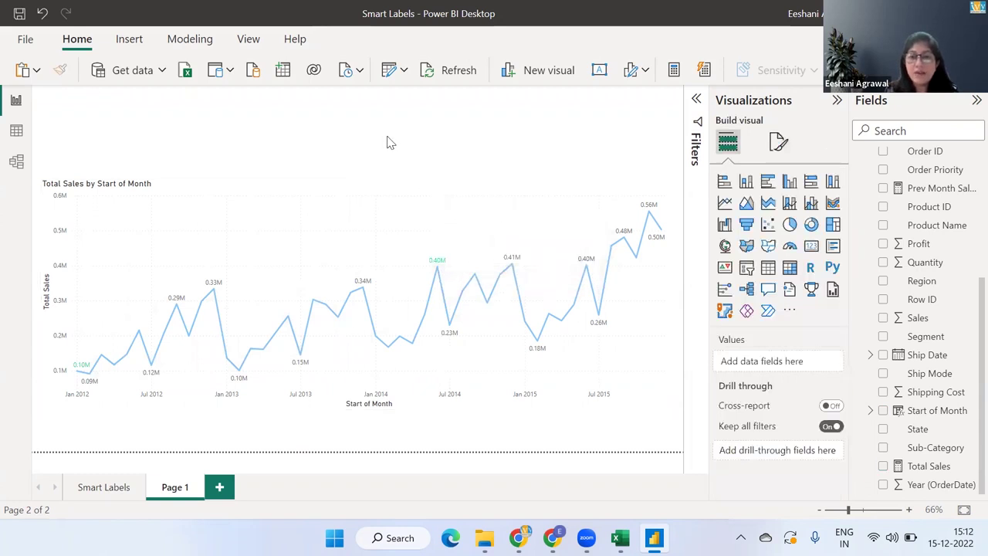
pyautogui.click(746, 268)
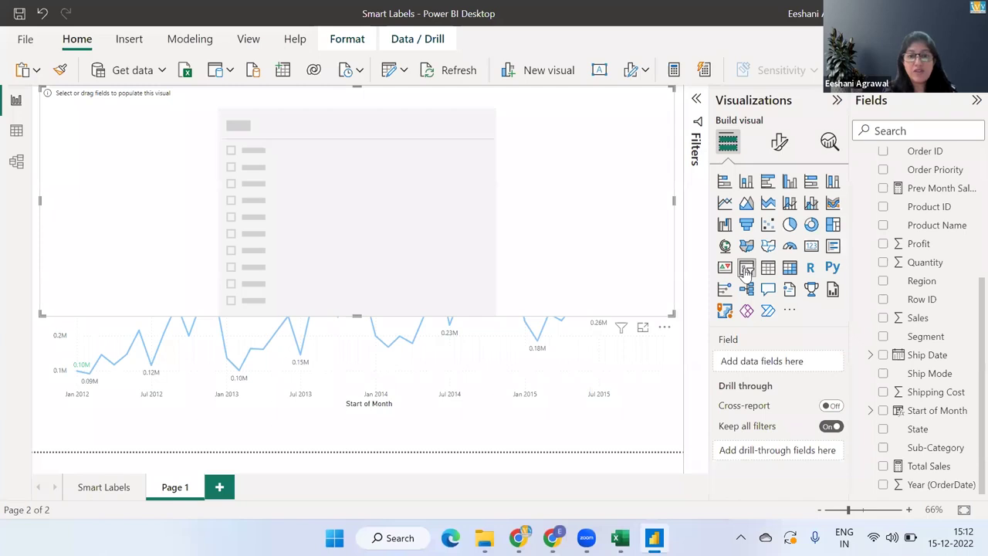
pyautogui.click(883, 282)
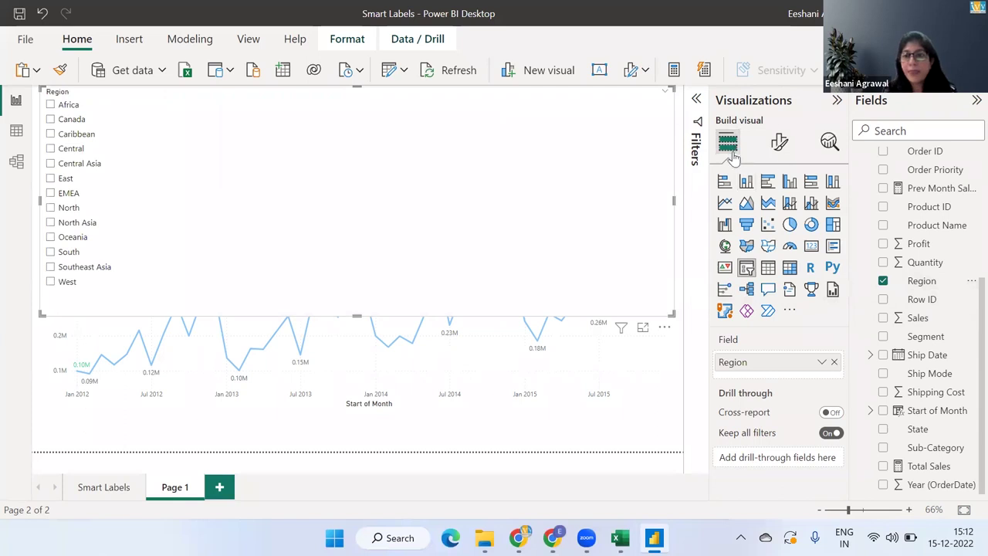
# Set the Region slicer's style to Tile and reduce its height to two tile rows above the line chart
pyautogui.click(780, 153)
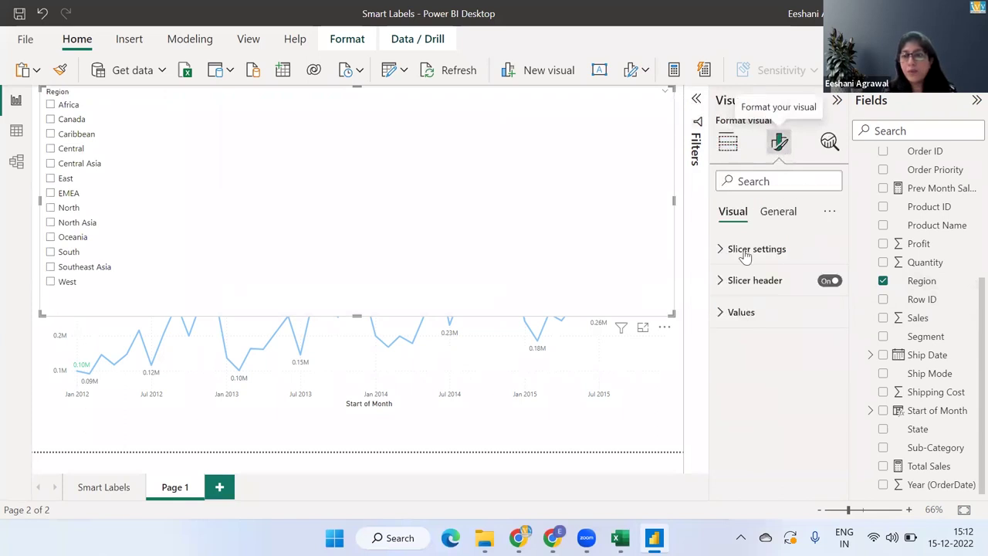
pyautogui.click(720, 249)
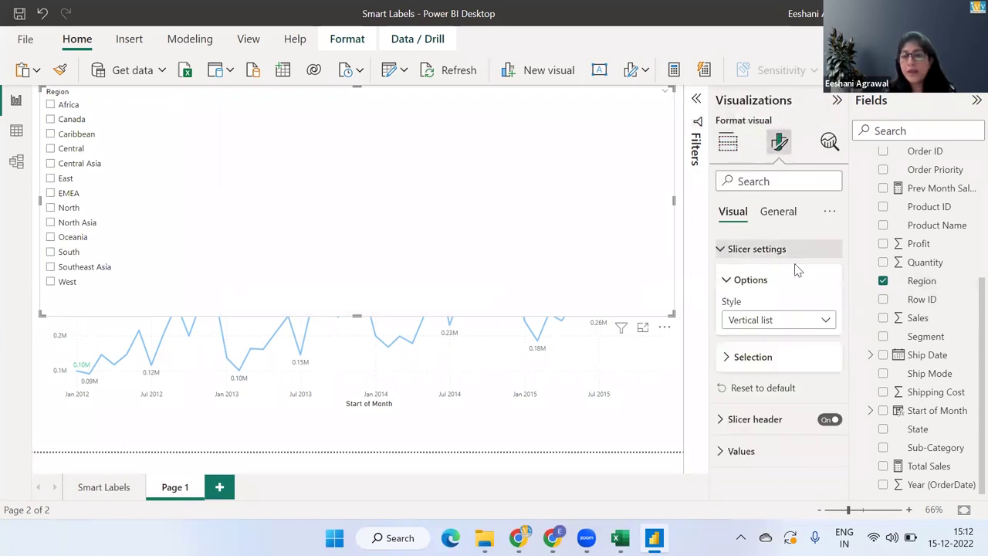
pyautogui.click(808, 324)
pyautogui.click(780, 335)
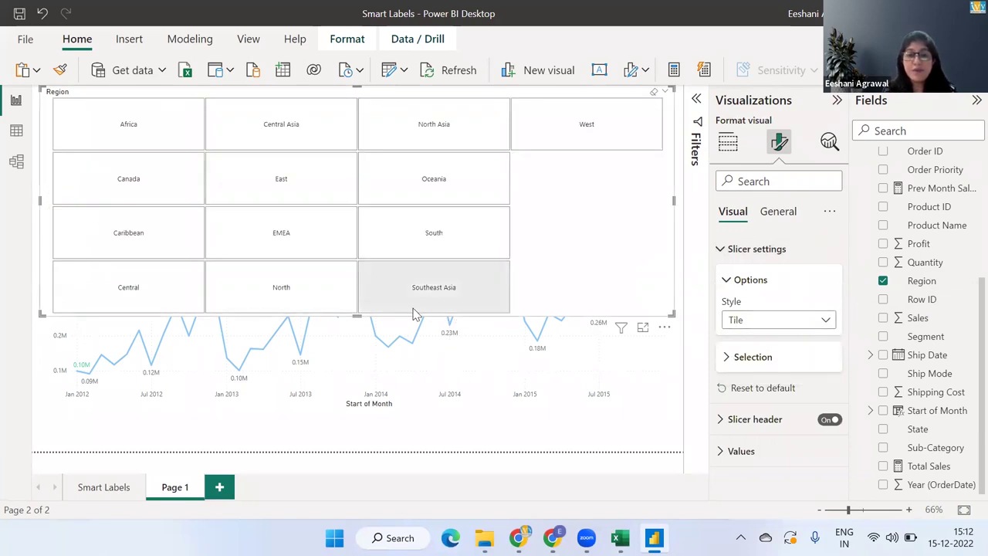
pyautogui.moveTo(357, 311); pyautogui.dragTo(358, 173)
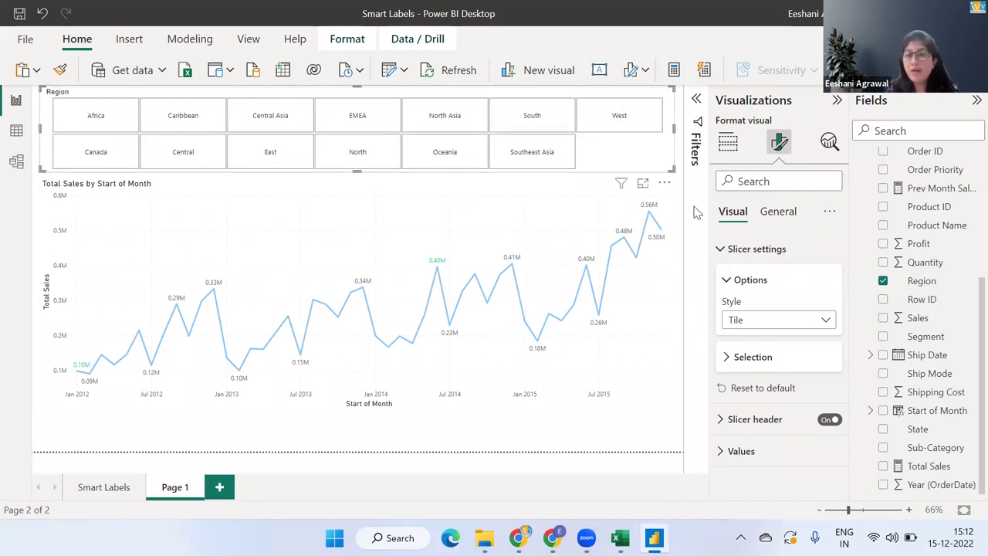
# Filter the line chart by the East region and by North Asia to compare the label colours
pyautogui.click(290, 162)
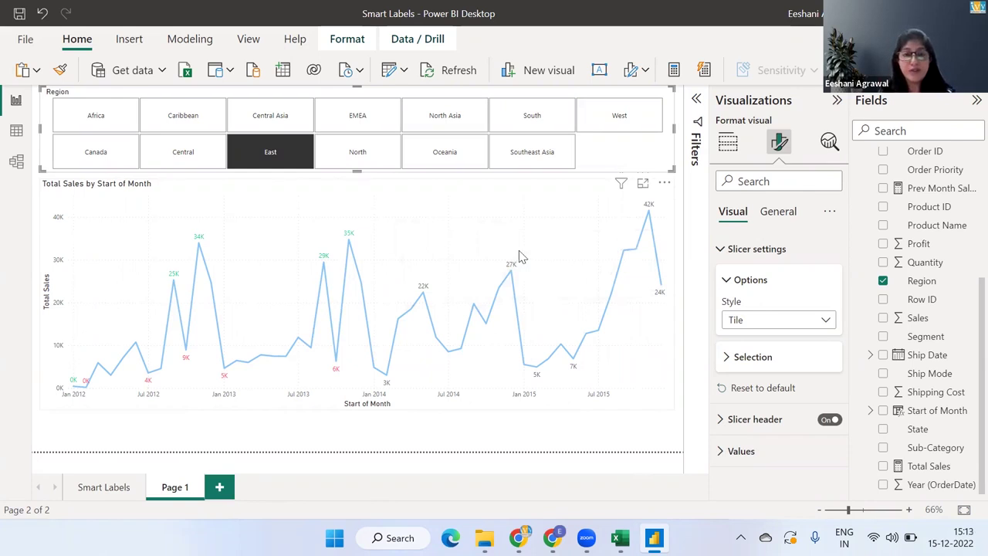
pyautogui.click(417, 120)
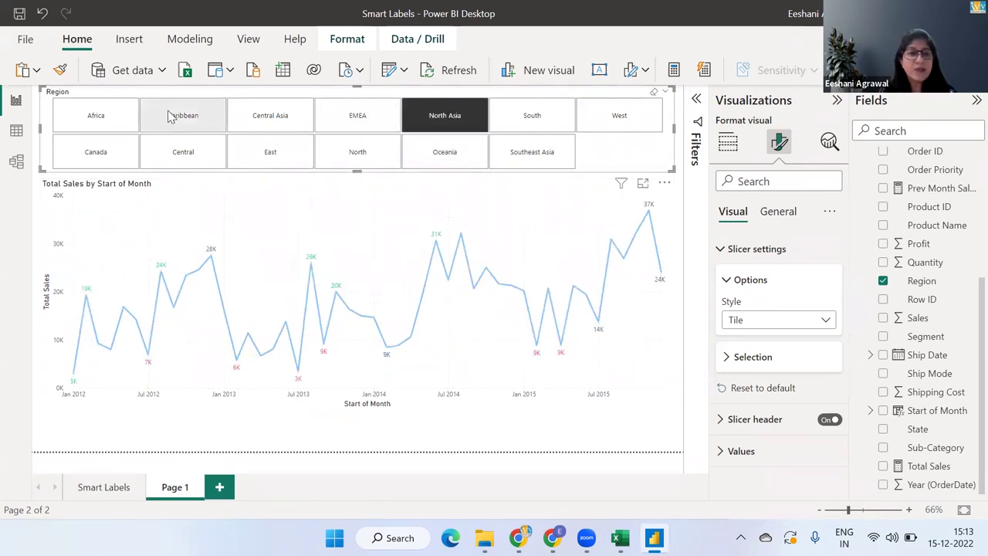